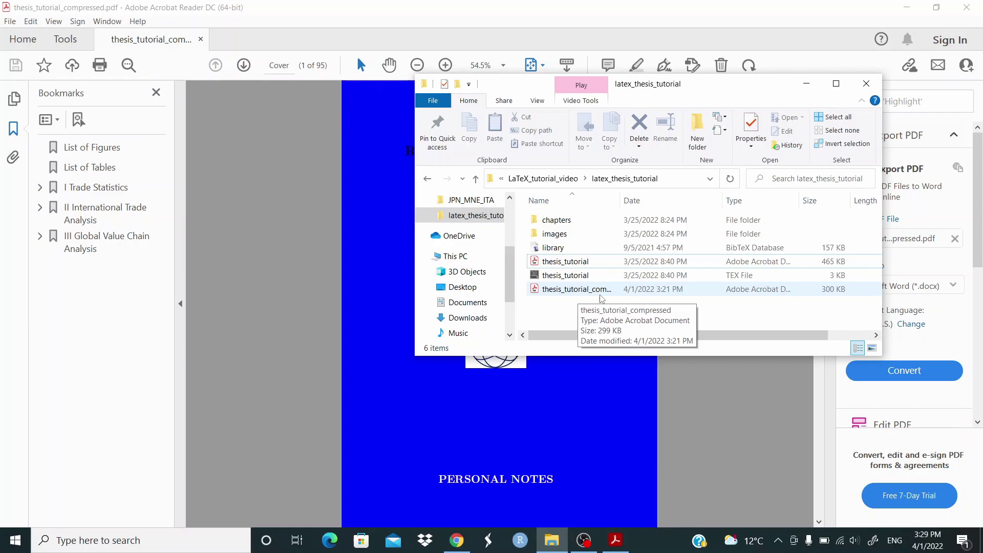
Step: Bring Acrobat Reader forward and close it along with the compressed thesis PDF
{"action": "left_click", "coordinate": [570, 405]}
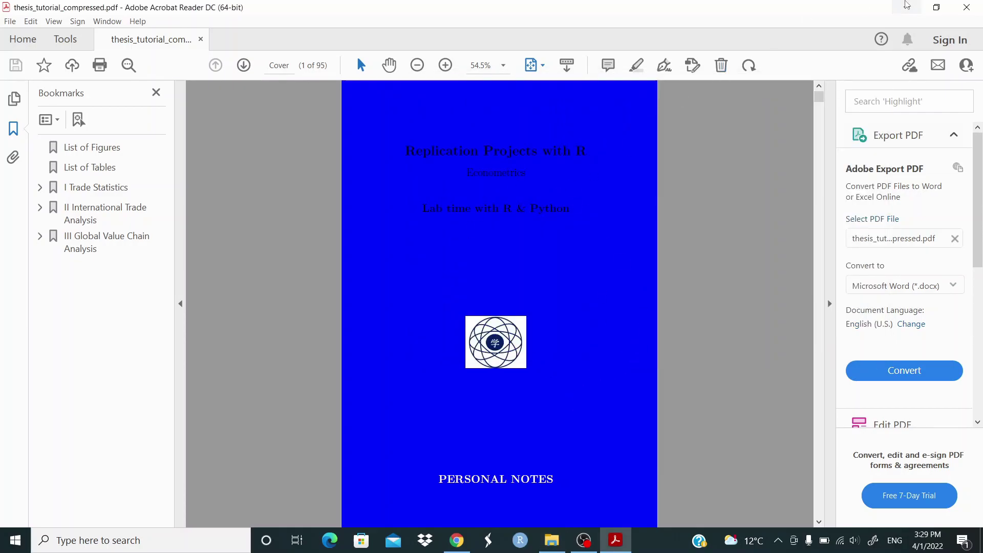
{"action": "left_click", "coordinate": [965, 8]}
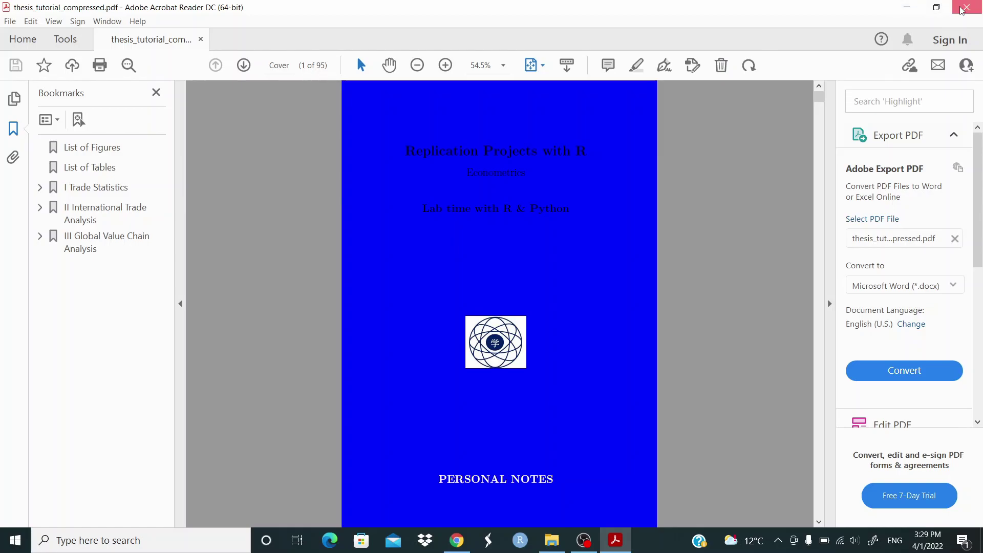
Step: Search Google for 'i love pdf protect' and open the iLovePDF Protect PDF result in a new tab
{"action": "left_click", "coordinate": [456, 540]}
{"action": "left_click", "coordinate": [379, 271]}
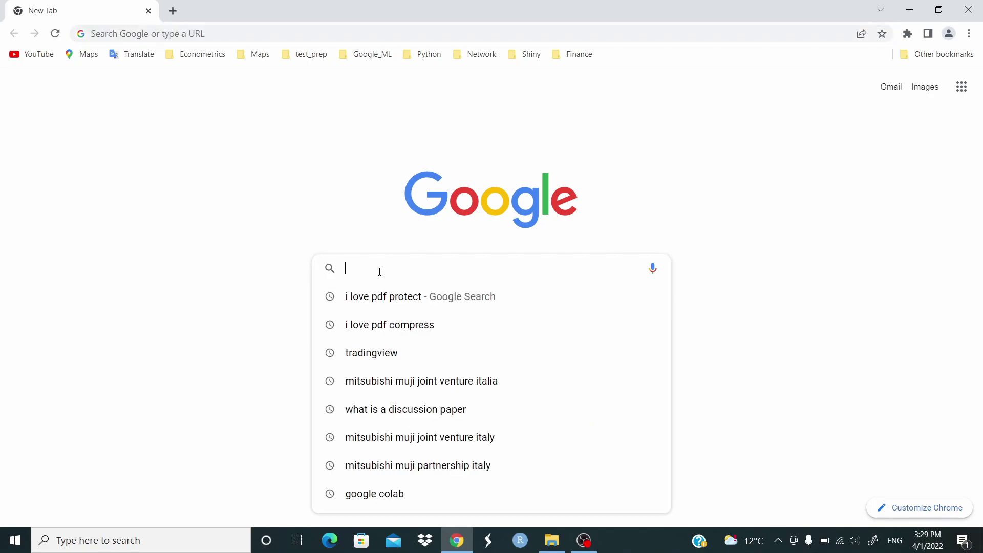
{"action": "type", "text": "i love "}
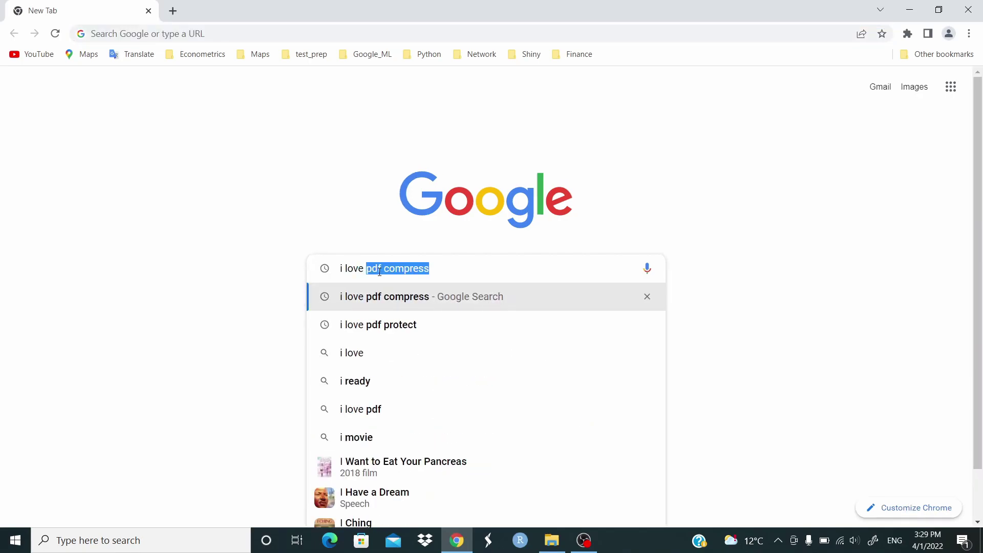
{"action": "type", "text": "pdf protect"}
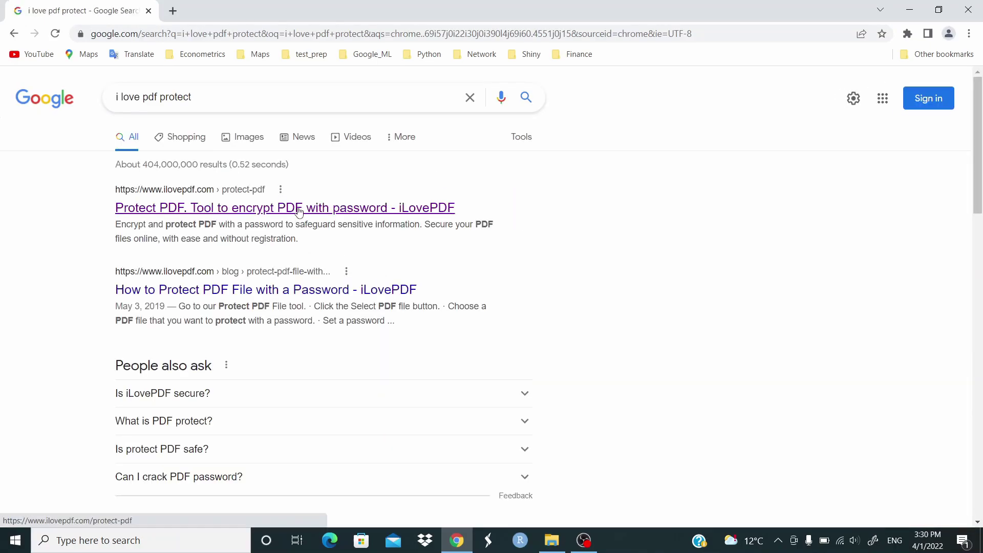
{"action": "right_click", "coordinate": [300, 212]}
{"action": "left_click", "coordinate": [326, 218]}
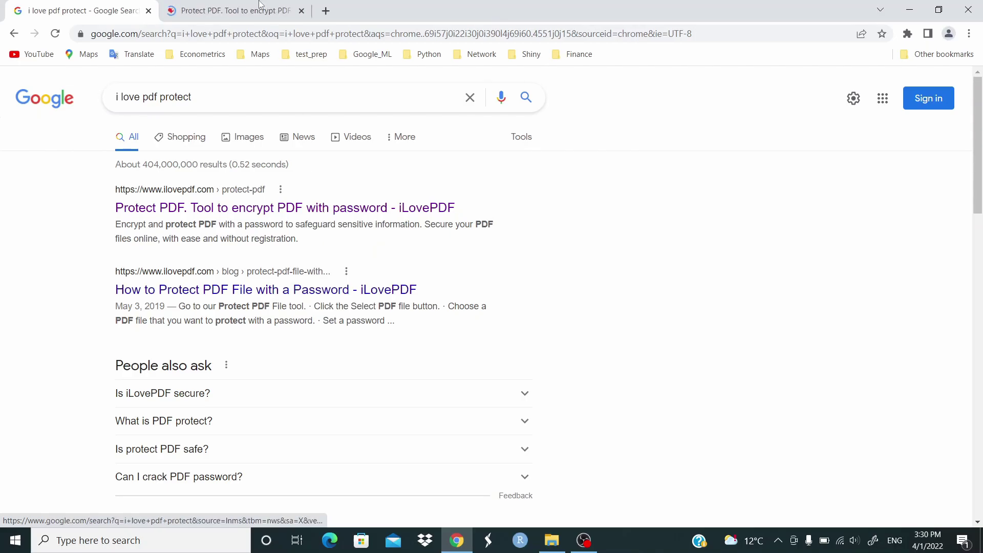
{"action": "left_click", "coordinate": [259, 10]}
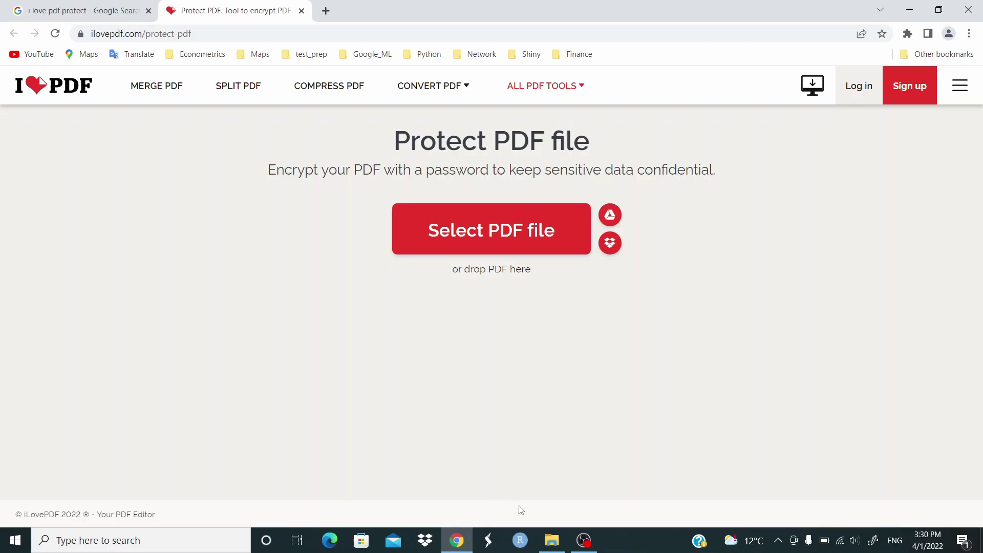
Step: Drag thesis_tutorial_compressed.pdf from the thesis folder onto iLovePDF's upload area
{"action": "left_click", "coordinate": [552, 540]}
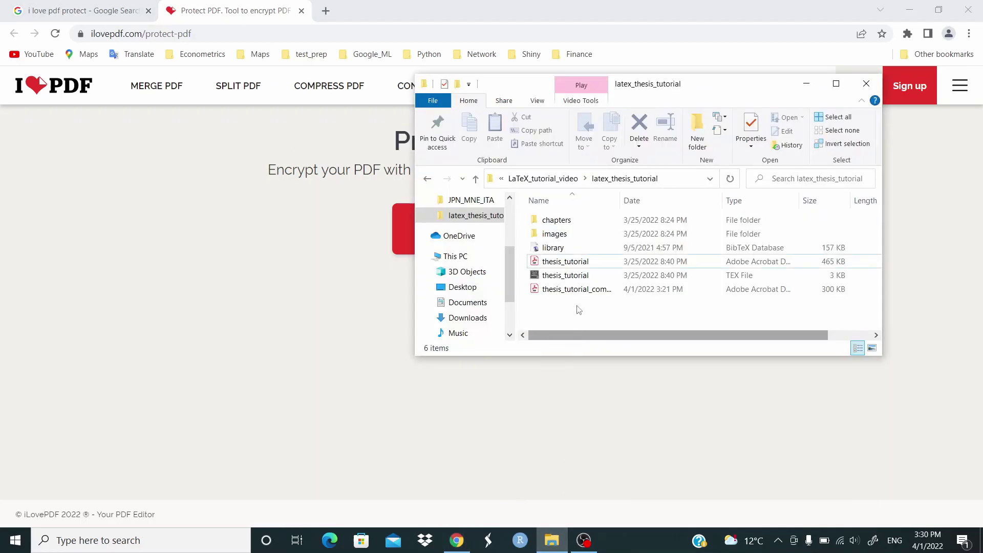
{"action": "left_click", "coordinate": [576, 289]}
{"action": "left_click_drag", "start_coordinate": [577, 289], "coordinate": [334, 291]}
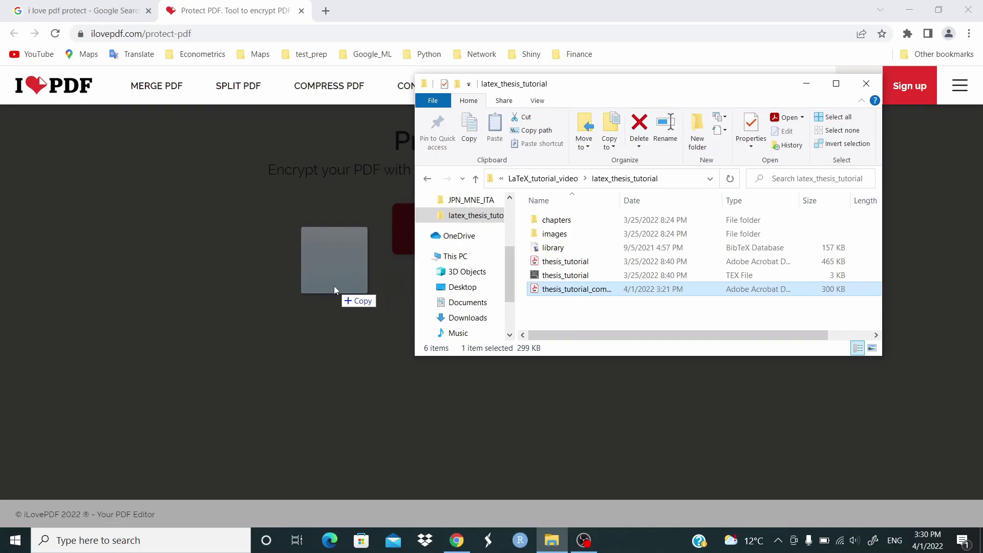
{"action": "left_click_drag", "start_coordinate": [334, 290], "coordinate": [334, 288]}
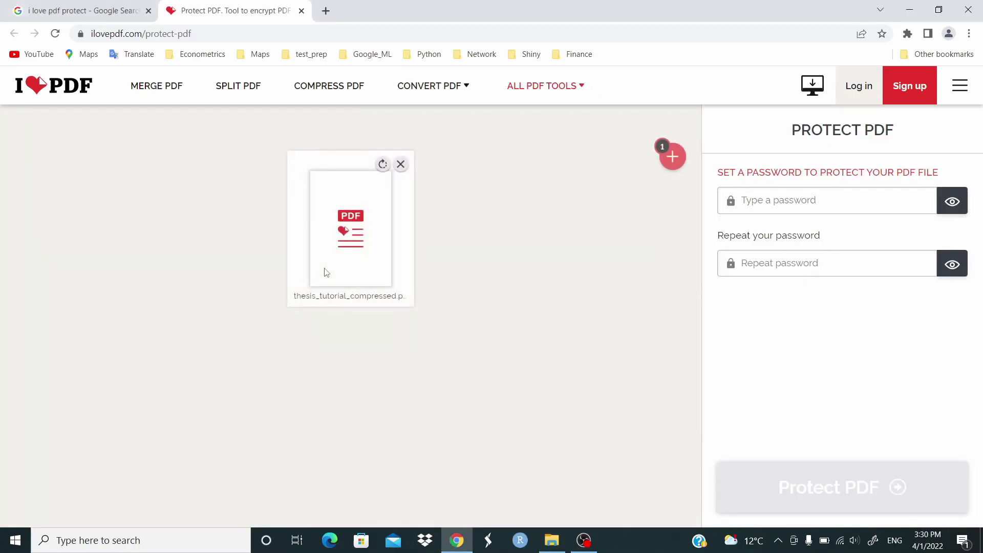
Step: Enter and confirm the password, then apply Protect PDF to download the protected copy
{"action": "left_click", "coordinate": [773, 203]}
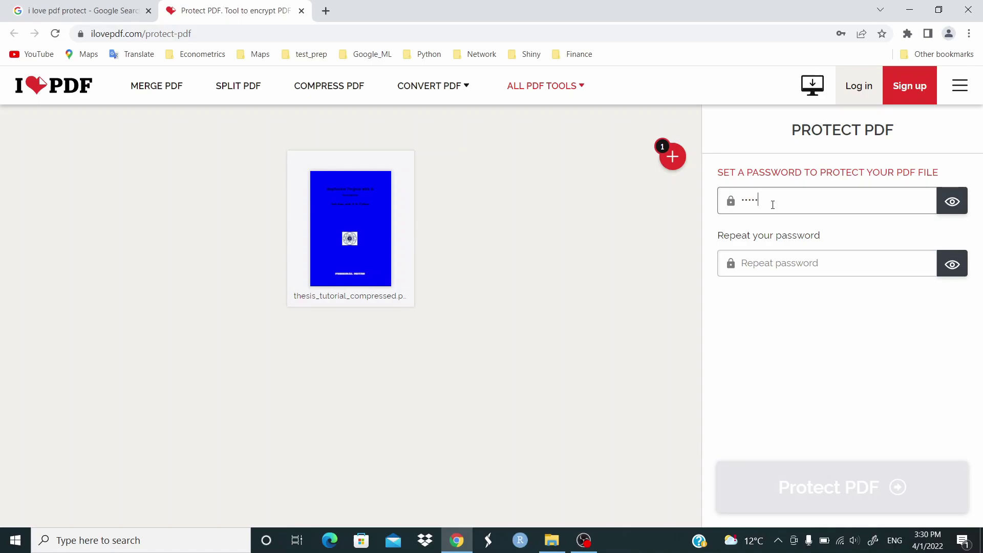
{"action": "left_click", "coordinate": [779, 266]}
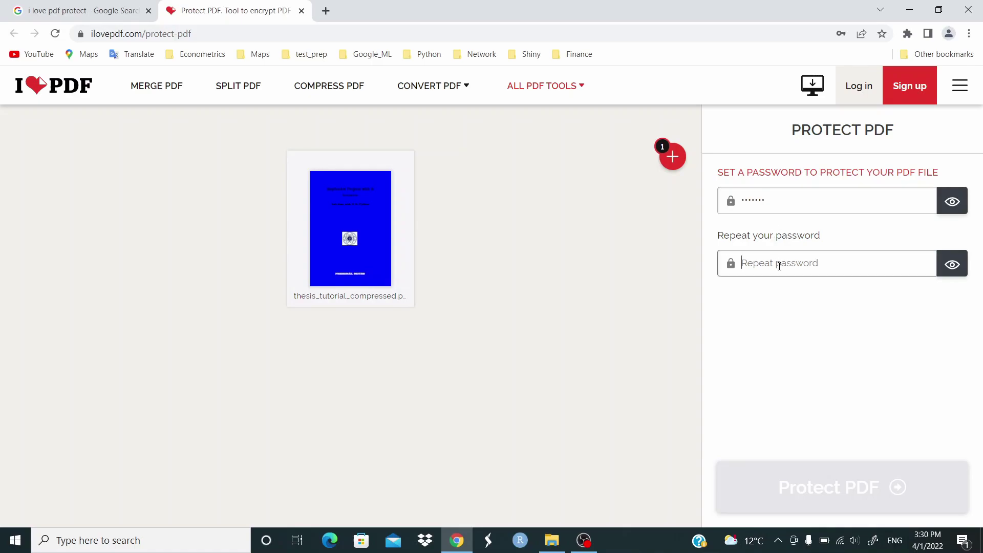
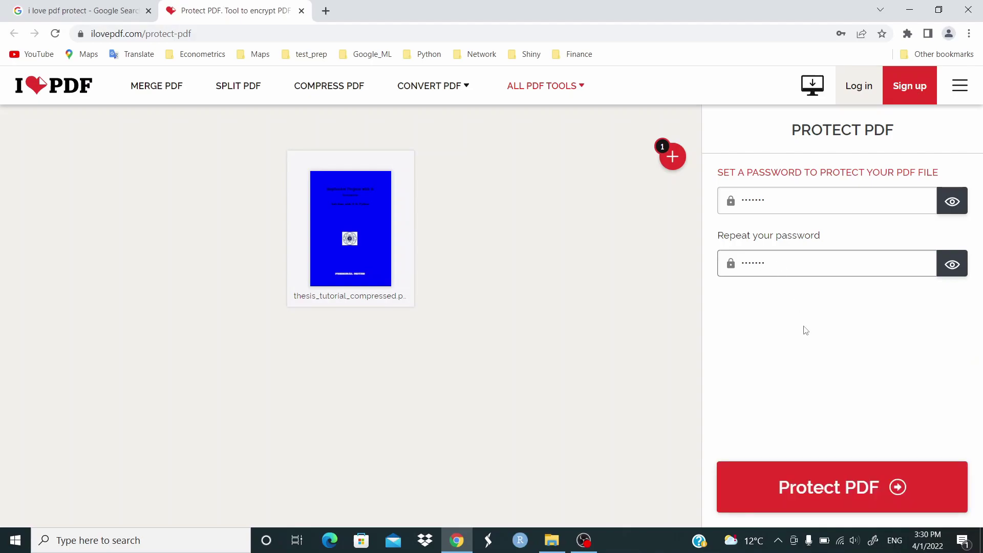
{"action": "left_click", "coordinate": [843, 474]}
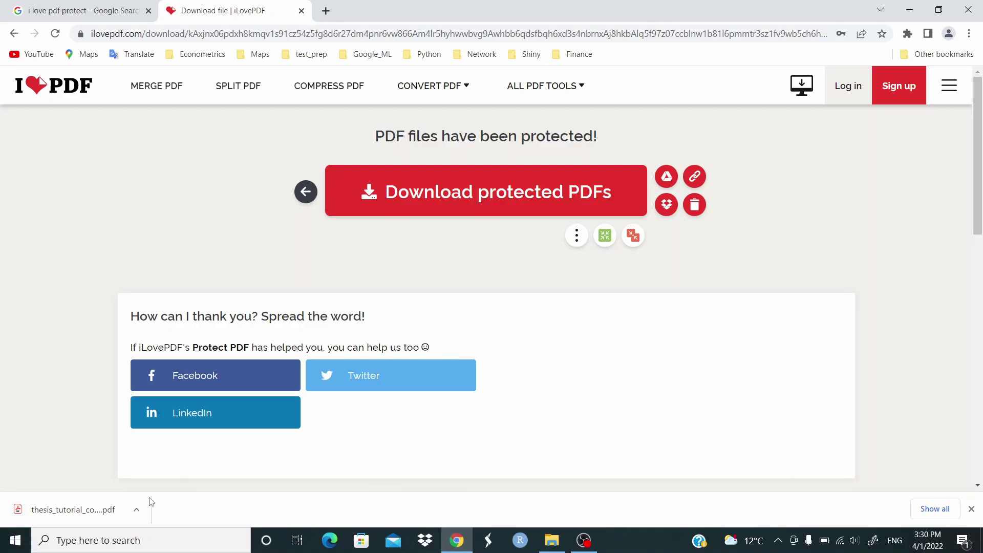
Step: Reveal the downloaded protected PDF and move it into the latex_thesis_tutorial folder
{"action": "left_click", "coordinate": [136, 511]}
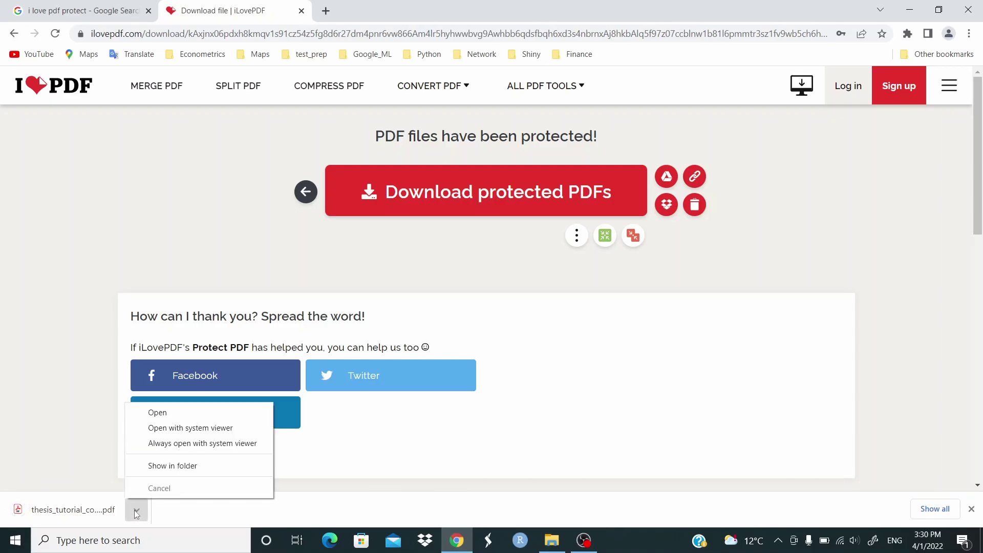
{"action": "left_click", "coordinate": [171, 466]}
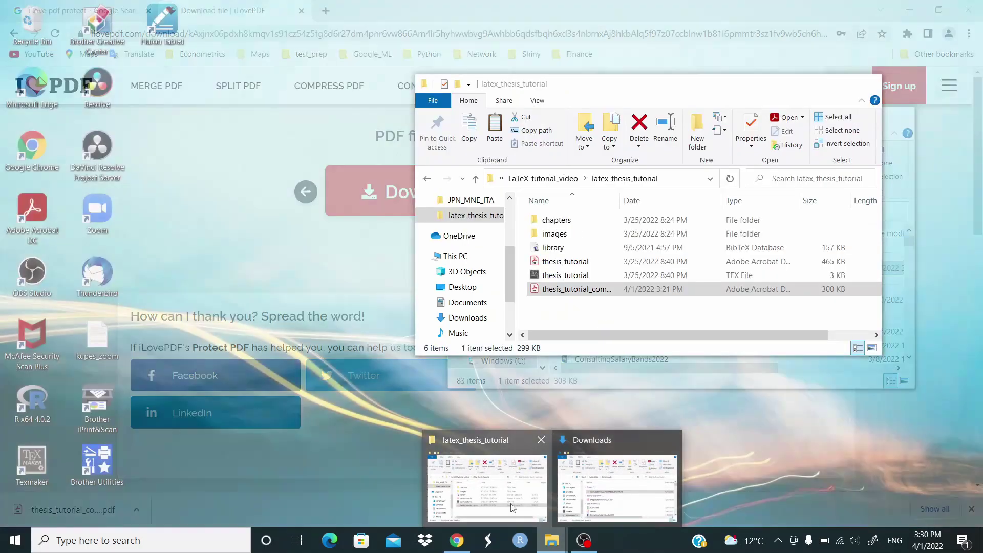
{"action": "mouse_move", "coordinate": [552, 540]}
{"action": "left_click", "coordinate": [512, 506]}
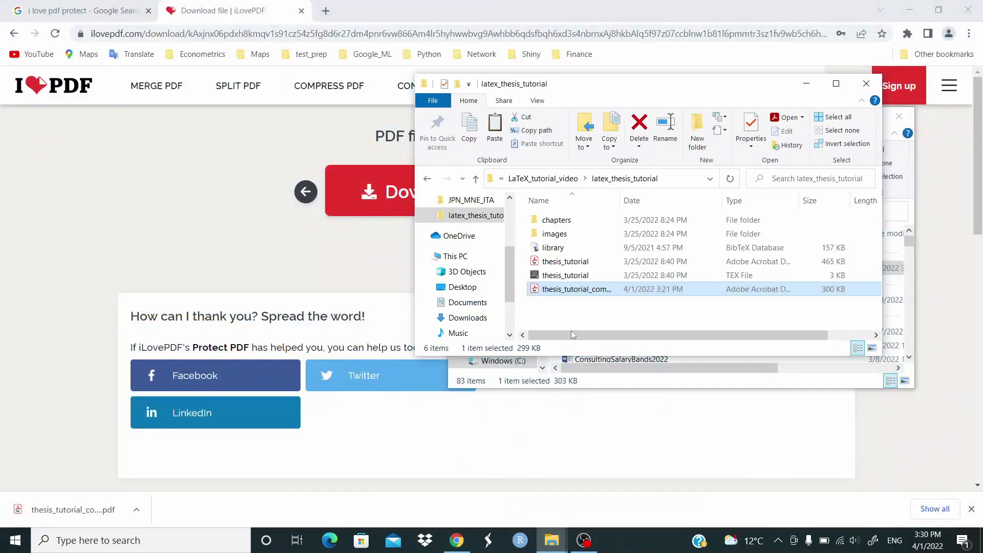
{"action": "left_click", "coordinate": [588, 308]}
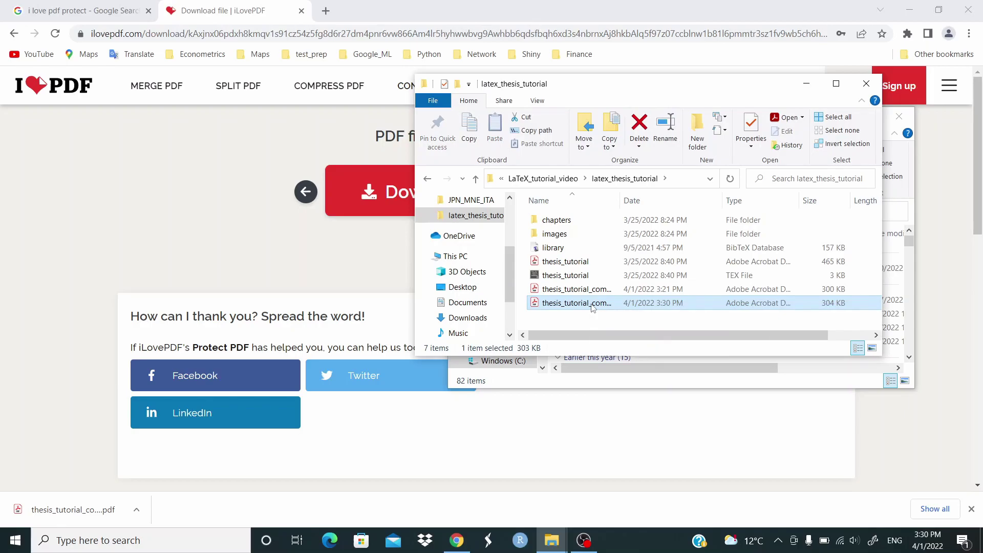
Step: Open the protected thesis PDF in Acrobat Reader and confirm its password
{"action": "double_click", "coordinate": [590, 306]}
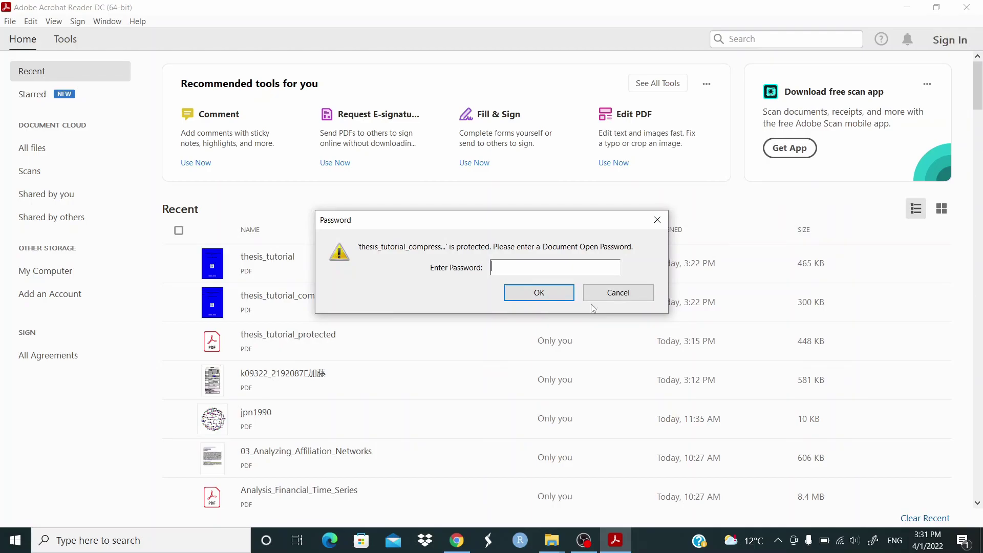
{"action": "type", "text": "1"}
{"action": "left_click", "coordinate": [540, 292]}
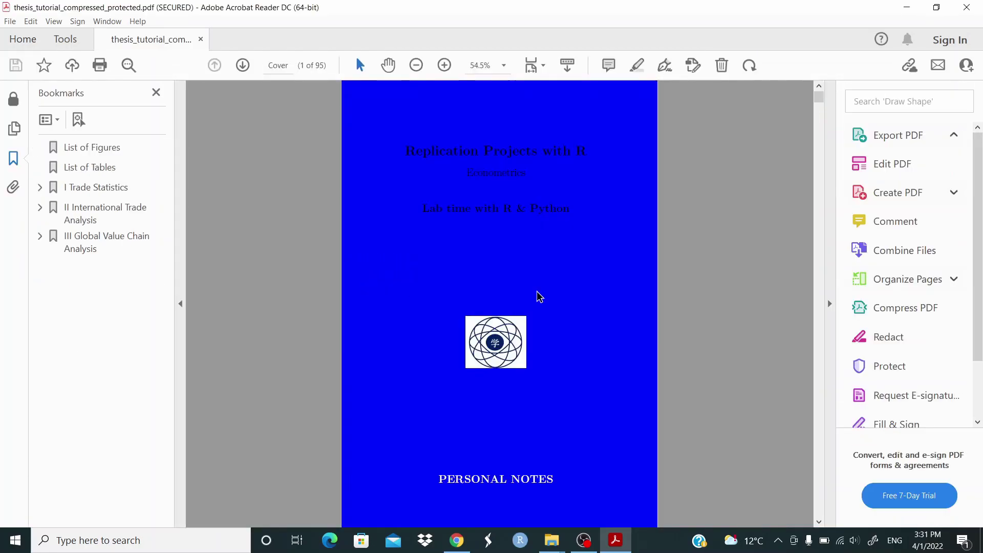